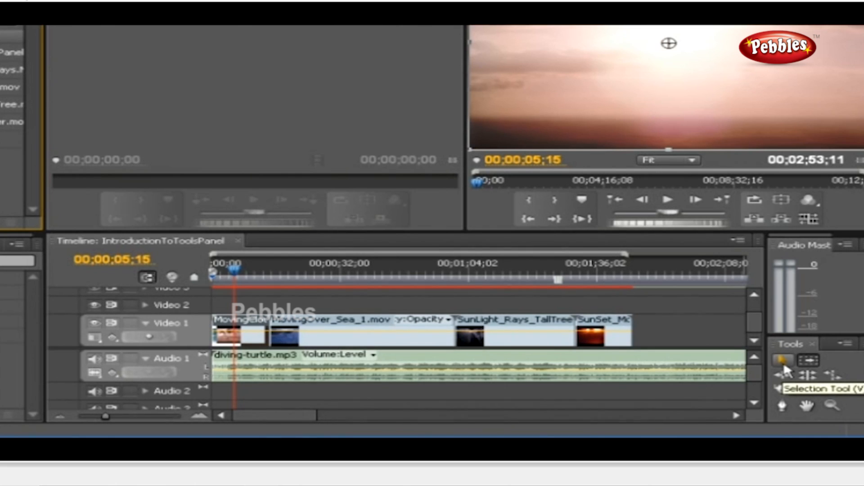
- Switch from the Selection tool to the Razor tool and resize the Tools panel
{"action": "left_click", "coordinate": [783, 363]}
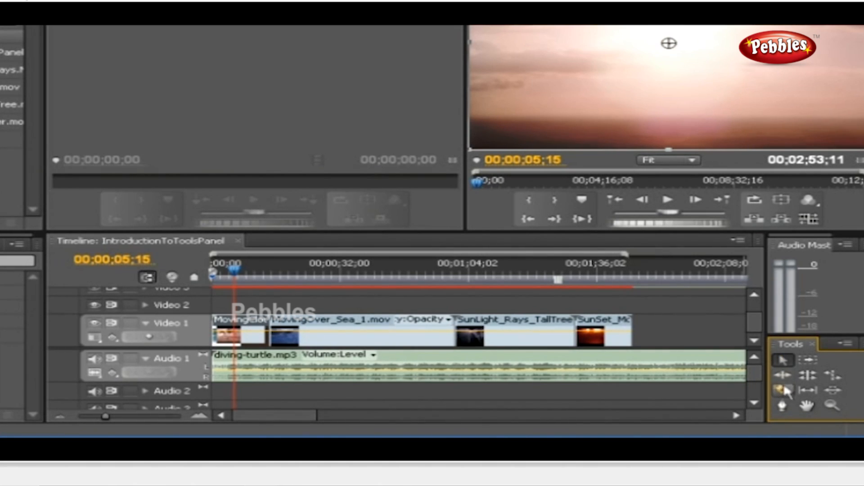
{"action": "left_click", "coordinate": [784, 395]}
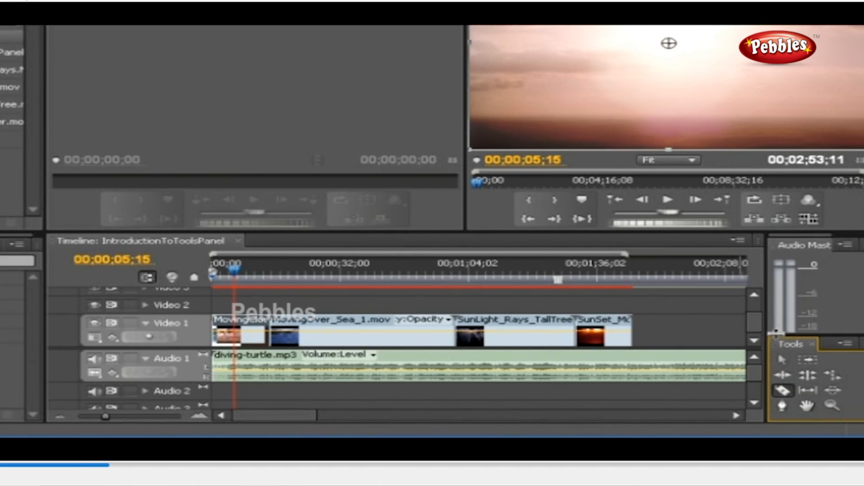
{"action": "left_click_drag", "start_coordinate": [775, 334], "coordinate": [760, 344]}
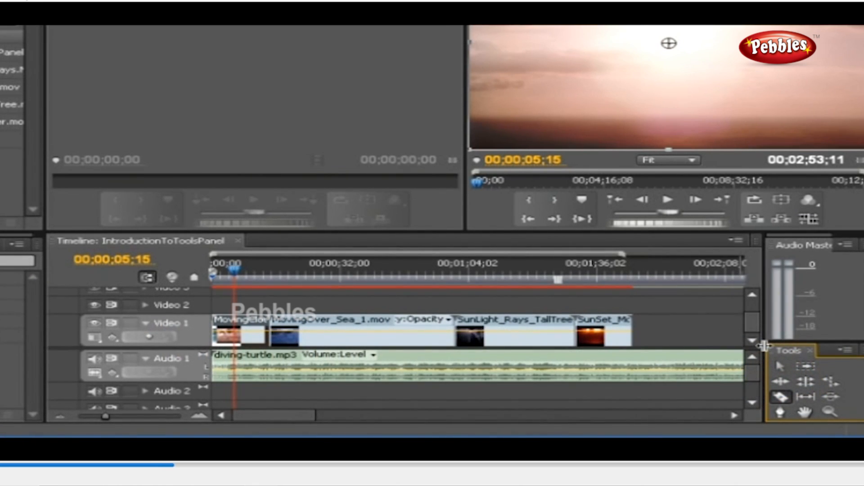
- Select the MovingOver_Sea_1.mov clip on Video 1 with the Selection tool
{"action": "left_click", "coordinate": [780, 367]}
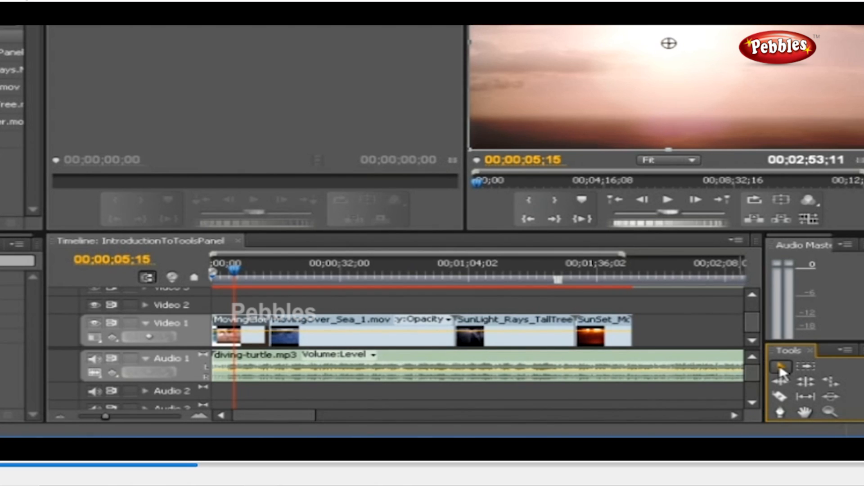
{"action": "left_click", "coordinate": [407, 339]}
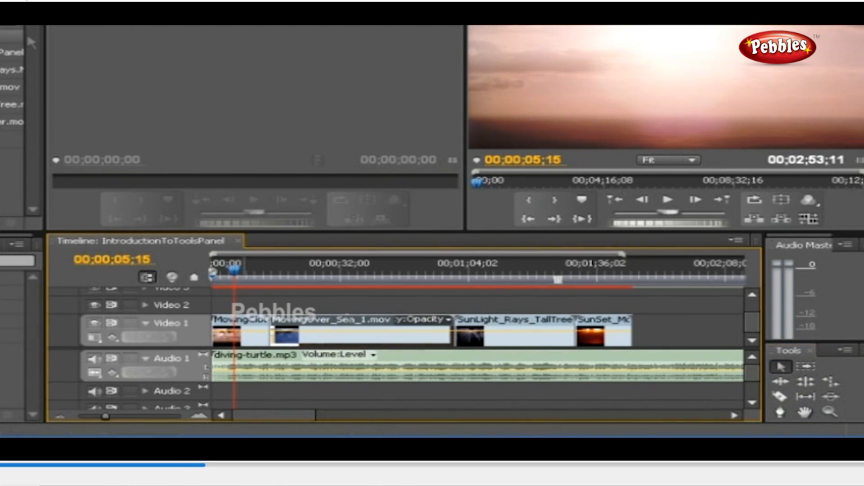
{"action": "left_click", "coordinate": [49, 25]}
{"action": "left_click", "coordinate": [49, 26]}
{"action": "left_click", "coordinate": [4, 139]}
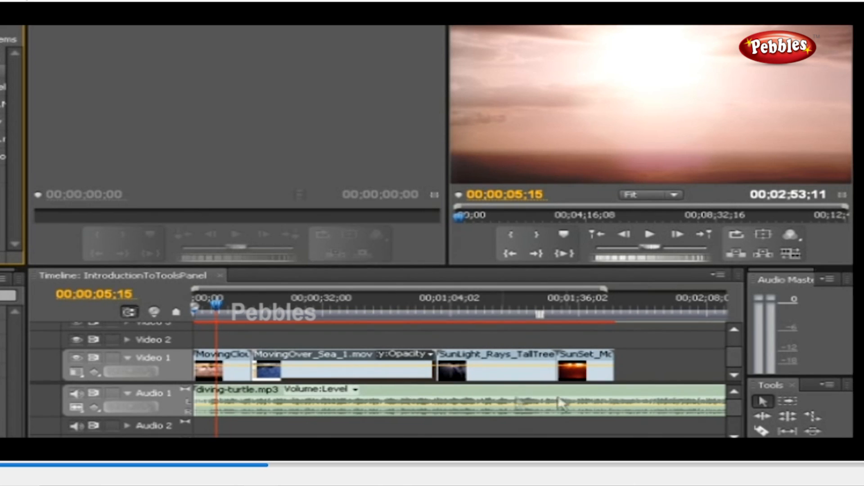
- Use the Track Select tool on Video 1 from MovingOver_Sea_1.mov onward, and across all tracks from the SunLight_Rays_TallTree clip onward
{"action": "left_click", "coordinate": [788, 400]}
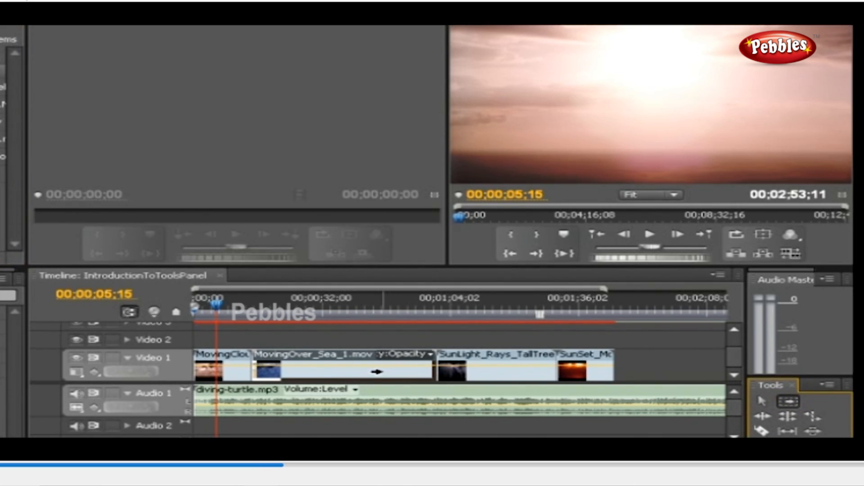
{"action": "left_click", "coordinate": [376, 372]}
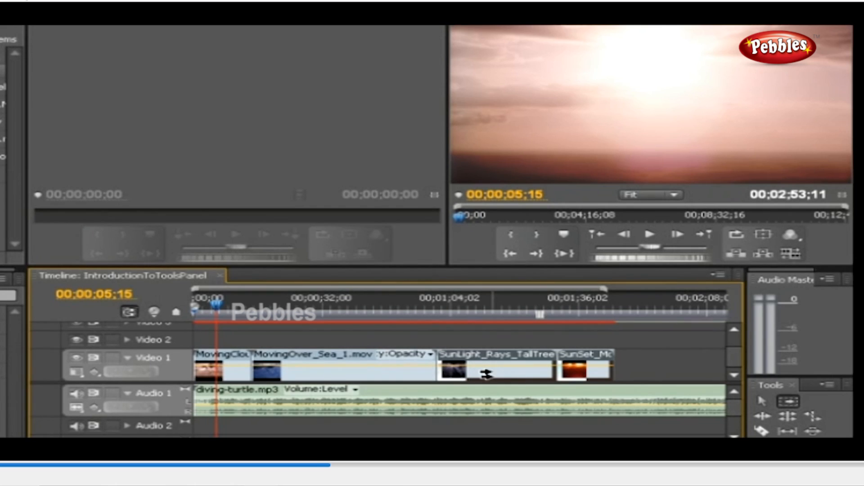
{"action": "left_click", "coordinate": [486, 373]}
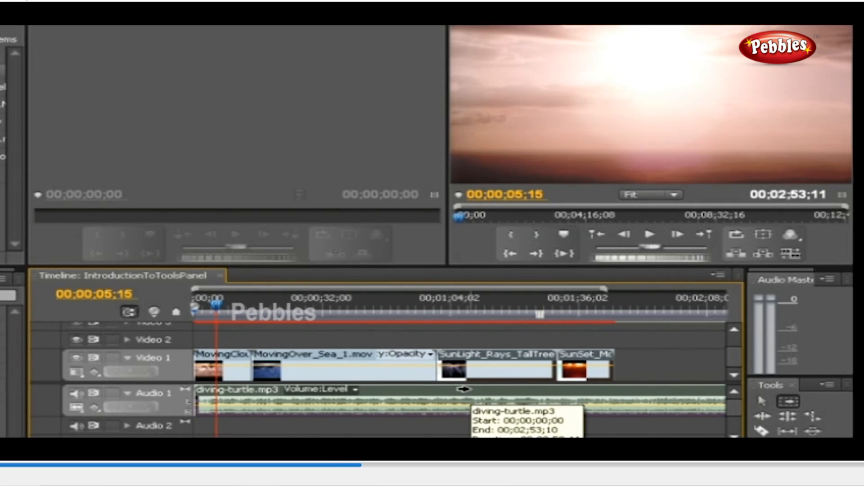
- Shorten the end of the MovingOver_Sea_1.mov clip on Video 1 with the Ripple Edit tool
{"action": "left_click", "coordinate": [768, 419]}
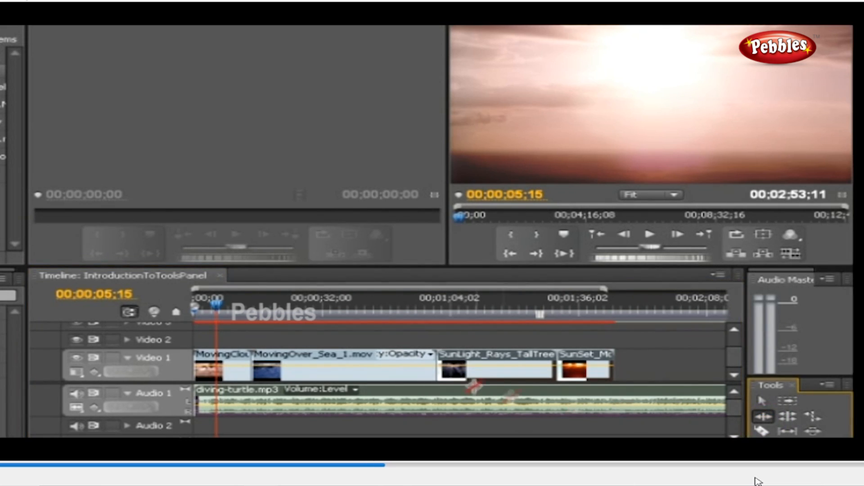
{"action": "left_click_drag", "start_coordinate": [434, 368], "coordinate": [387, 367]}
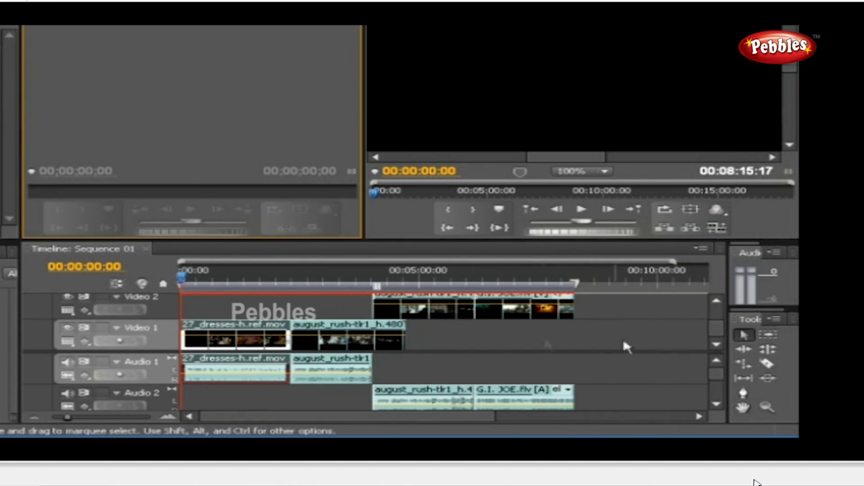
- Select the august_rush clip on Video 1 and look through the list of available workspace panels
{"action": "left_click", "coordinate": [322, 347]}
{"action": "left_click", "coordinate": [85, 25]}
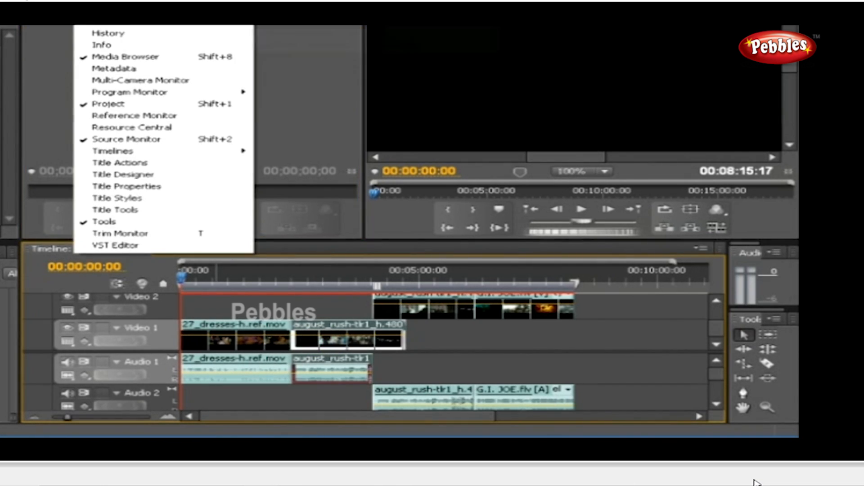
{"action": "mouse_move", "coordinate": [110, 26]}
{"action": "left_click", "coordinate": [288, 26]}
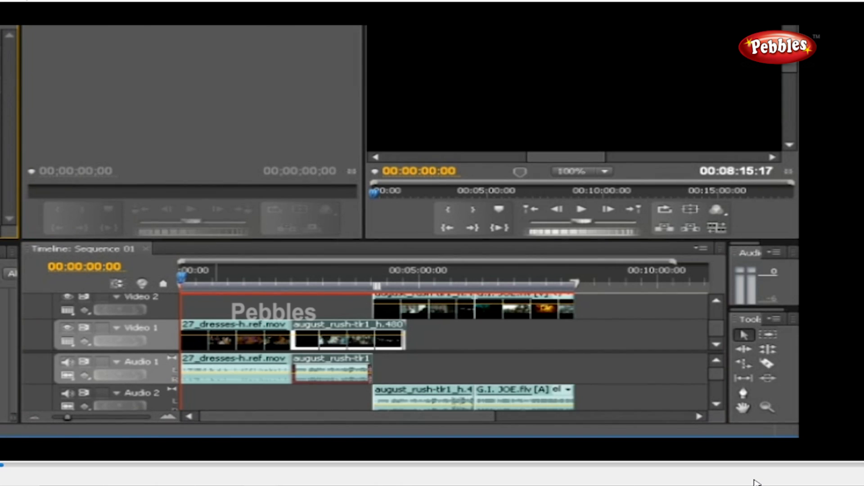
- Select the 27_dresses-h.ref.mov clip and its neighbour august_rush on Video 1 in turn with the Selection tool
{"action": "left_click", "coordinate": [255, 340]}
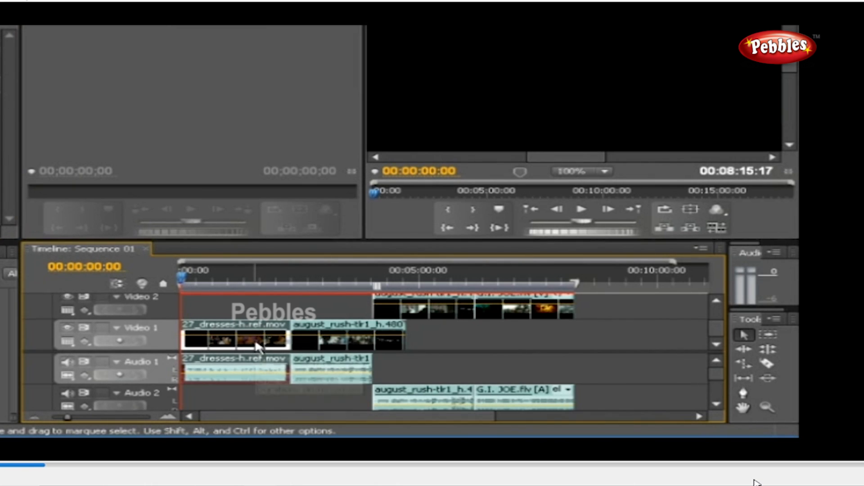
{"action": "left_click", "coordinate": [745, 335]}
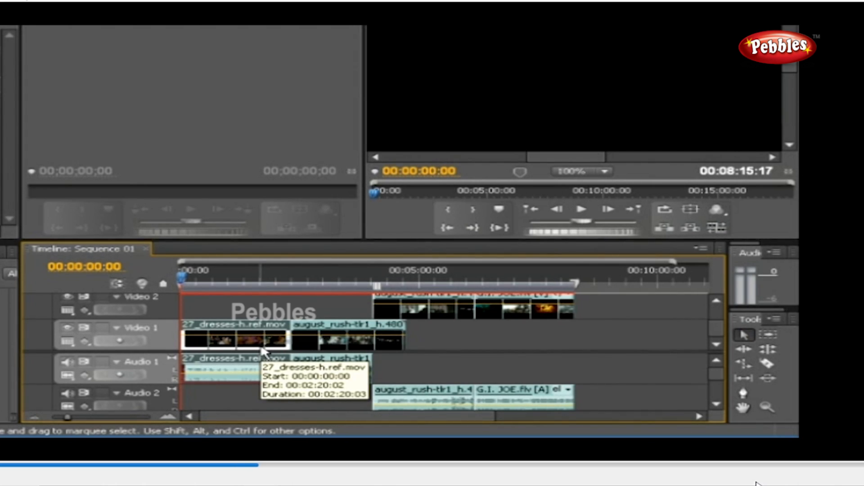
{"action": "left_click", "coordinate": [328, 350]}
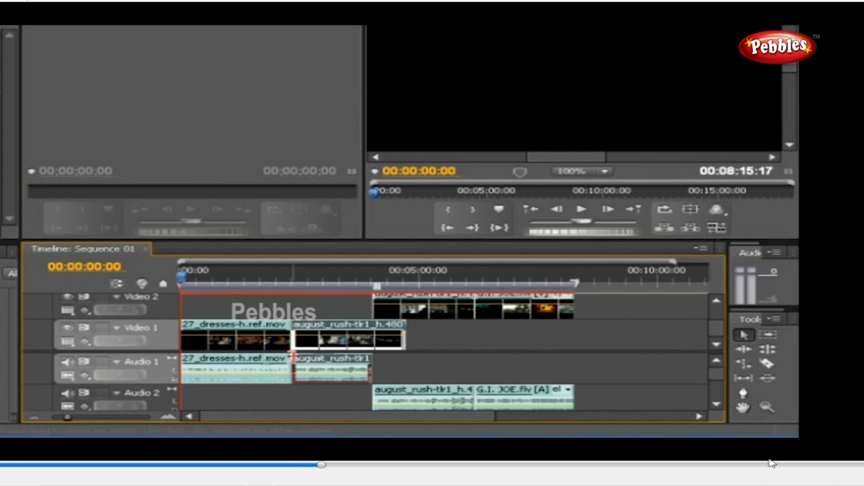
- Select only the video part and only the audio part of the 27_dresses and august_rush clips, one at a time
{"action": "left_click", "coordinate": [232, 347]}
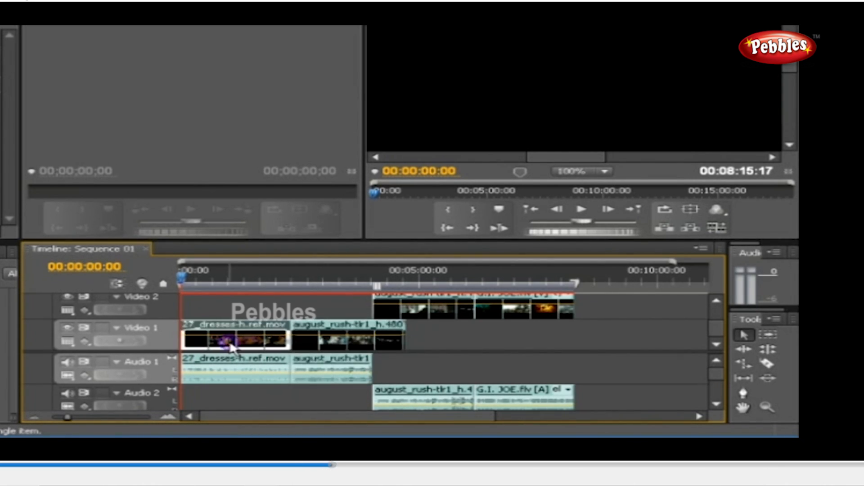
{"action": "left_click", "coordinate": [237, 374]}
{"action": "left_click", "coordinate": [335, 345]}
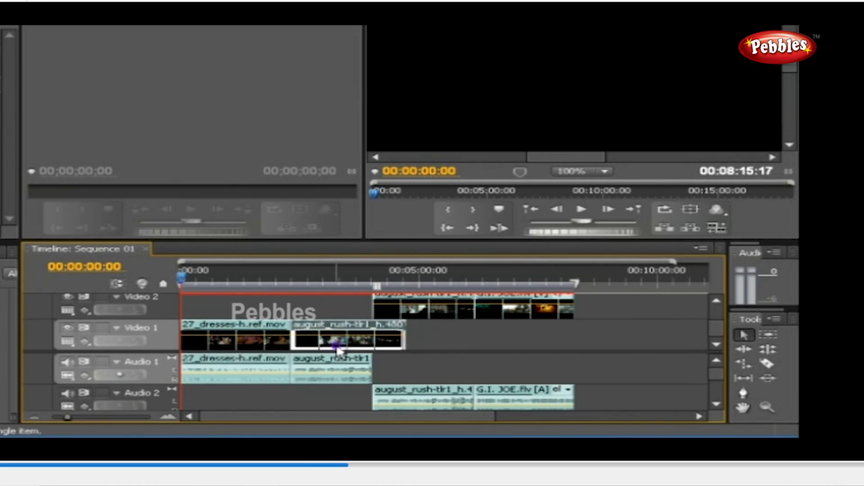
{"action": "left_click", "coordinate": [305, 379]}
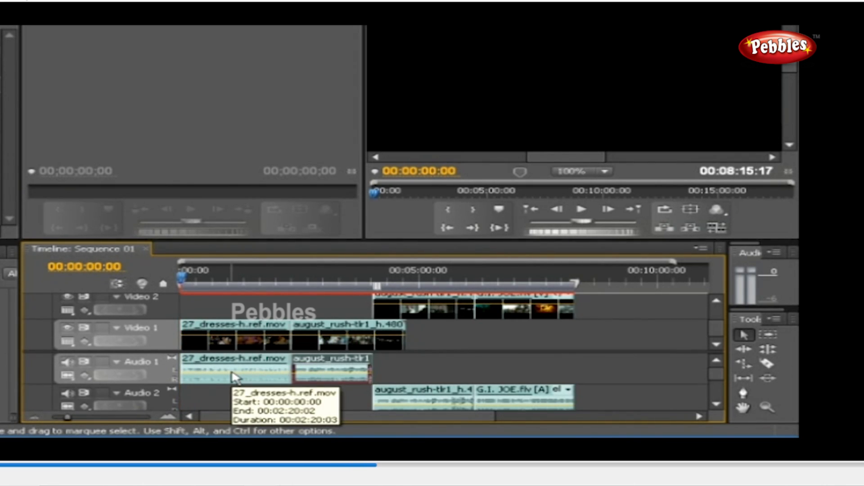
- Select the two clips on Video 1 and the two clips on Video 2 together as one selection
{"action": "left_click", "coordinate": [247, 342], "text": "shift"}
{"action": "left_click", "coordinate": [327, 343], "text": "shift"}
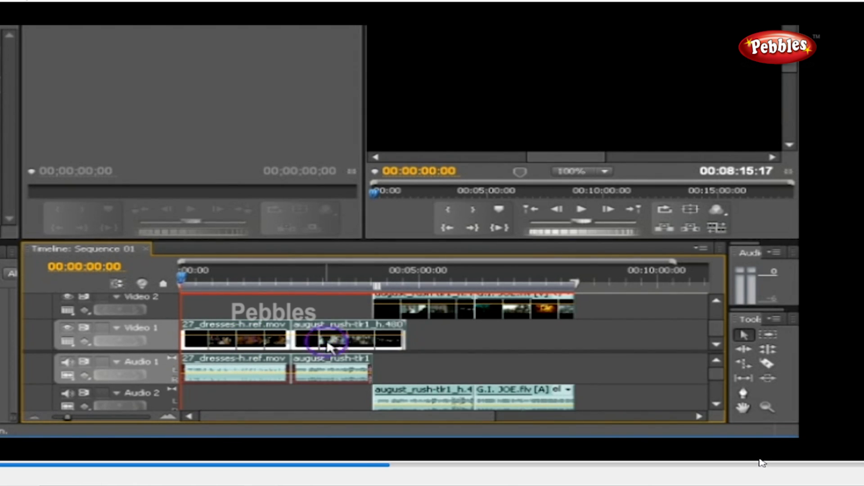
{"action": "left_click", "coordinate": [427, 314], "text": "shift"}
{"action": "left_click", "coordinate": [498, 317], "text": "shift"}
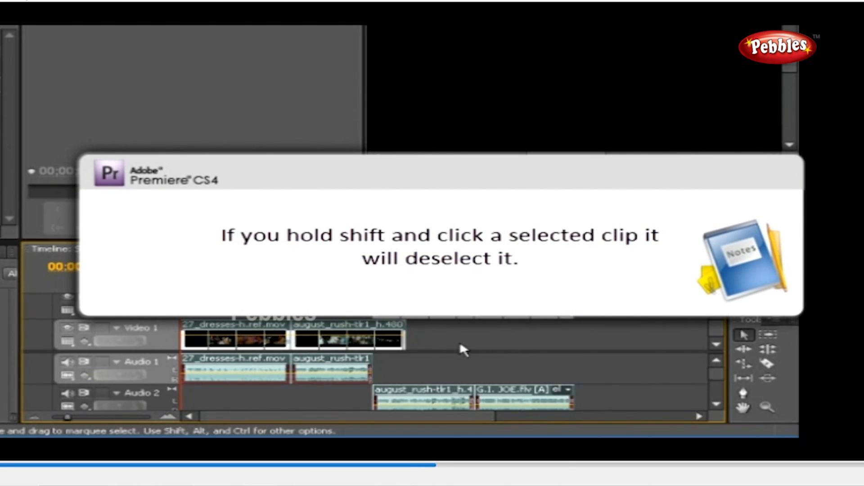
- Remove the four clips from the selection one by one, and marquee-select the clips on Video 2 and Audio 2
{"action": "left_click", "coordinate": [506, 311]}
{"action": "left_click", "coordinate": [443, 314], "text": "shift"}
{"action": "left_click", "coordinate": [337, 344], "text": "shift"}
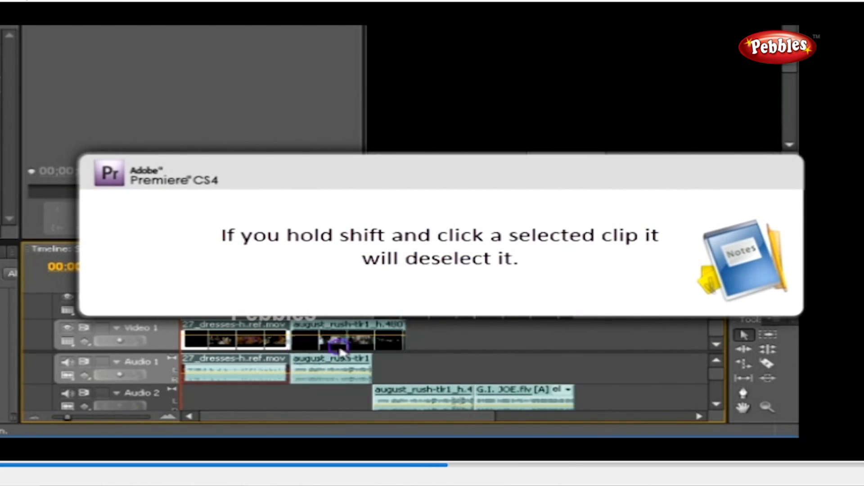
{"action": "left_click", "coordinate": [254, 350], "text": "shift"}
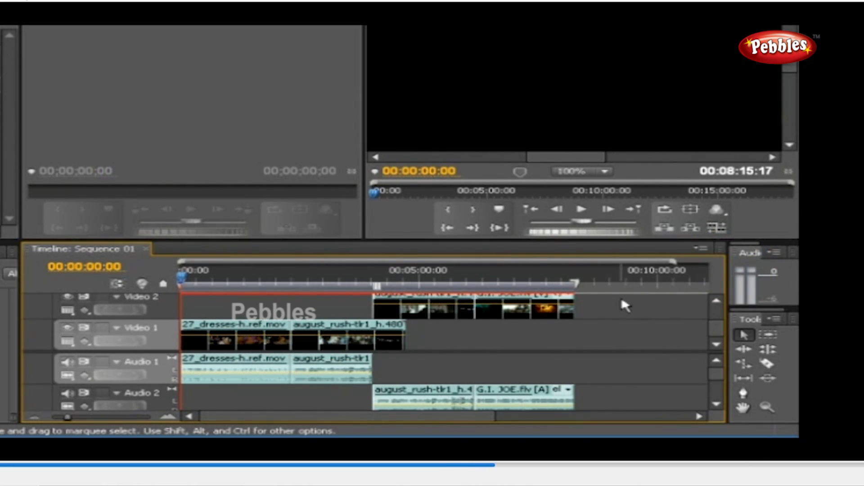
{"action": "left_click_drag", "start_coordinate": [621, 296], "coordinate": [422, 412]}
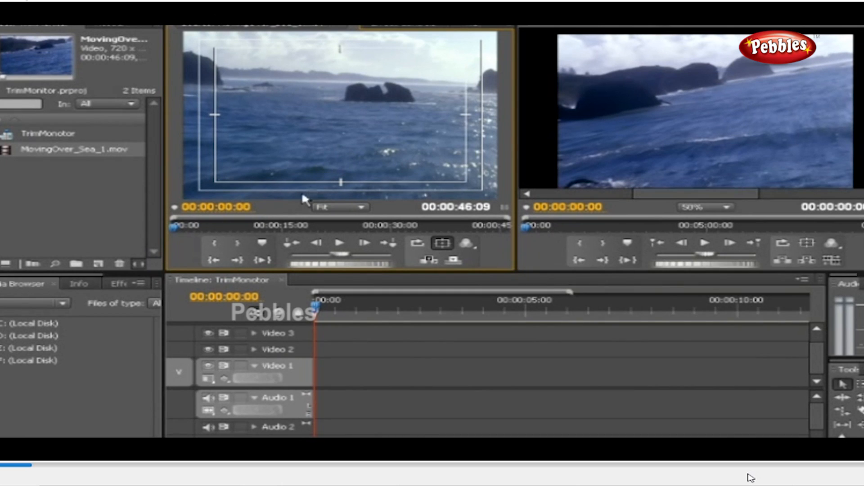
- Mark MovingOver_Sea_1.mov from 00:00:02:07 to 00:00:08:20 and place the marked section at the start of Video 1
{"action": "left_click_drag", "start_coordinate": [175, 228], "coordinate": [189, 229]}
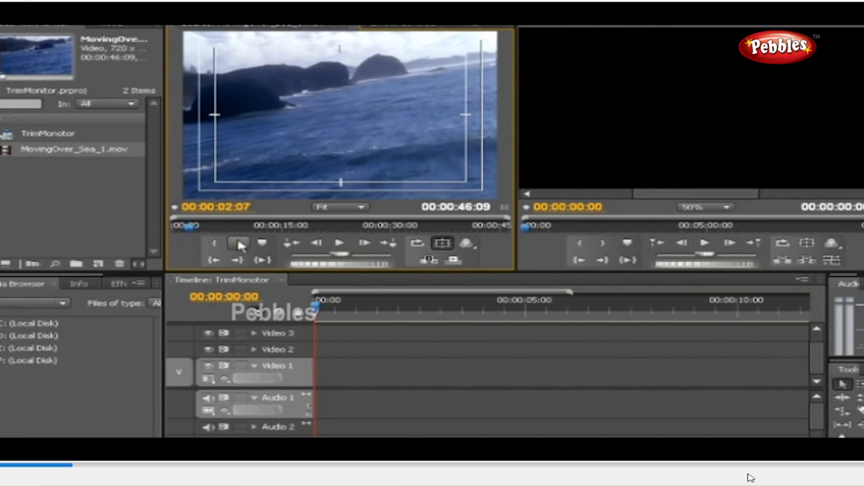
{"action": "left_click", "coordinate": [216, 243]}
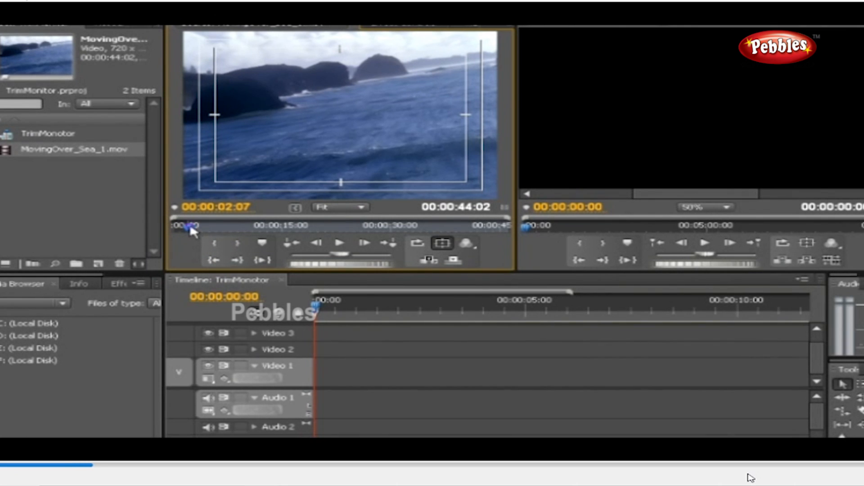
{"action": "left_click_drag", "start_coordinate": [190, 225], "coordinate": [235, 226]}
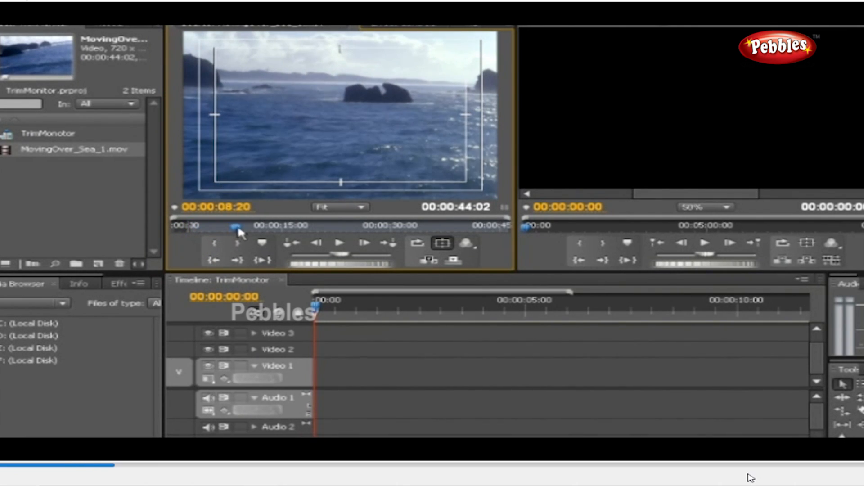
{"action": "left_click", "coordinate": [238, 245]}
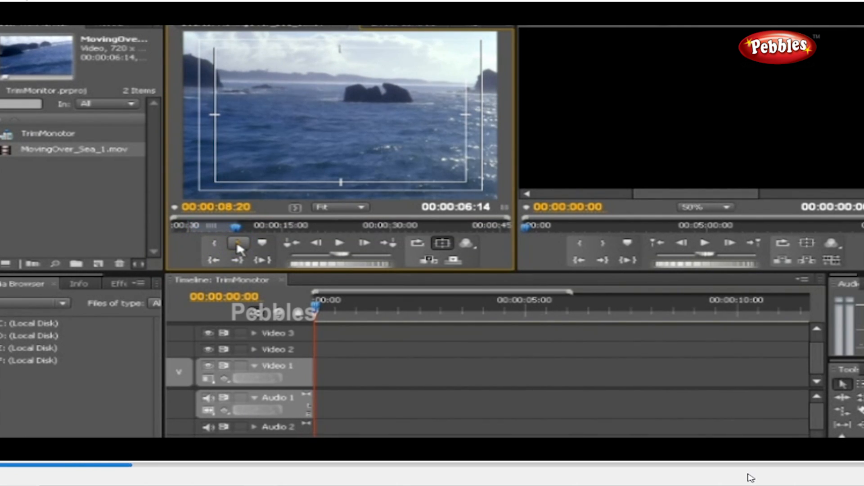
{"action": "left_click_drag", "start_coordinate": [358, 287], "coordinate": [320, 385]}
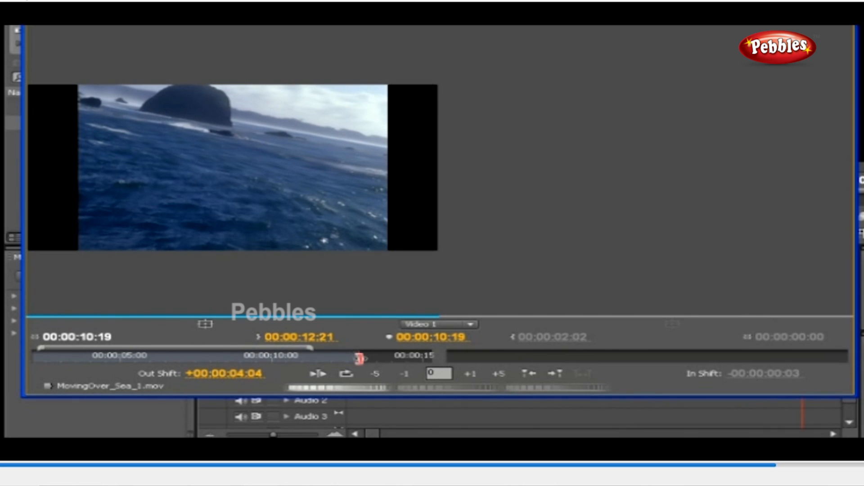
- Play back the edit of the MovingOver_Sea_1.mov clip in the Trim Monitor
{"action": "left_click", "coordinate": [318, 374]}
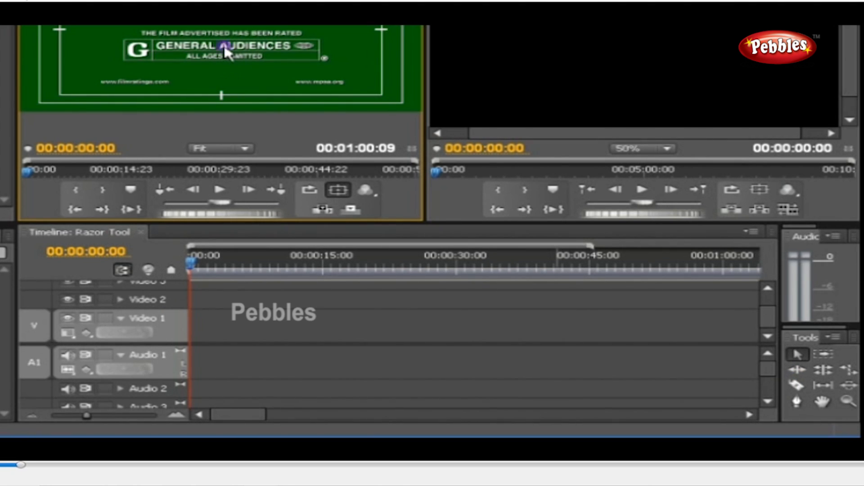
- Place TOY STORY 3D.mov from the source preview at the start of Video 1 in the Razor Tool sequence
{"action": "left_click_drag", "start_coordinate": [229, 55], "coordinate": [252, 341]}
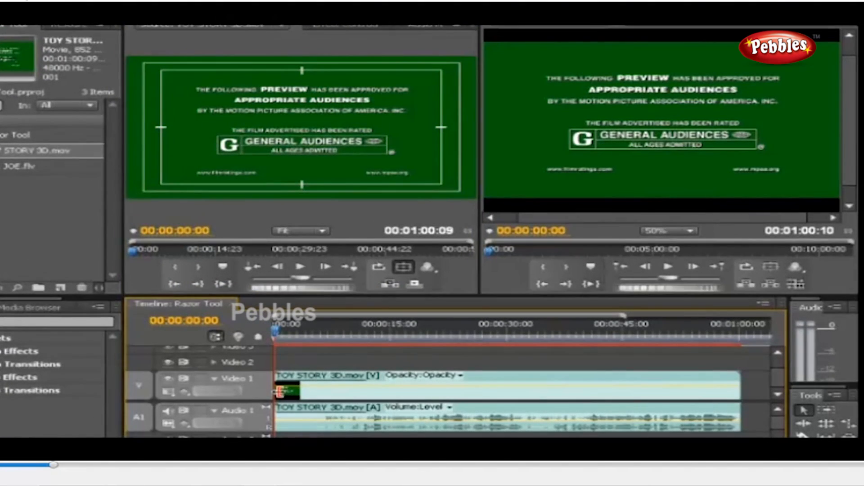
- Cut the TOY STORY 3D.mov clip with the Razor tool at 00:00:09:11 and at about 22 and 37 seconds
{"action": "left_click", "coordinate": [803, 436]}
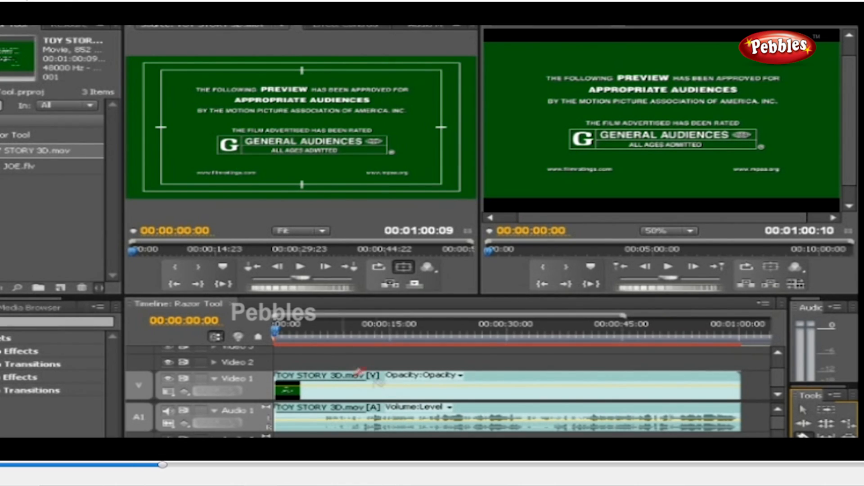
{"action": "left_click_drag", "start_coordinate": [275, 334], "coordinate": [351, 336]}
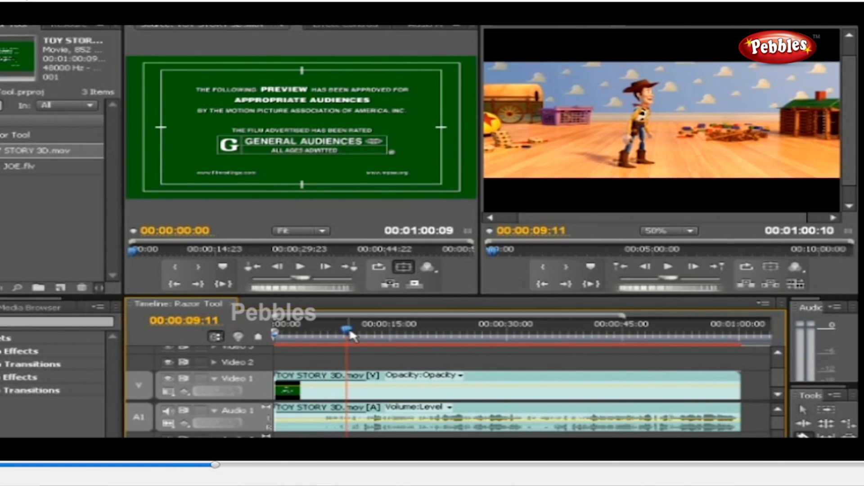
{"action": "left_click", "coordinate": [347, 394]}
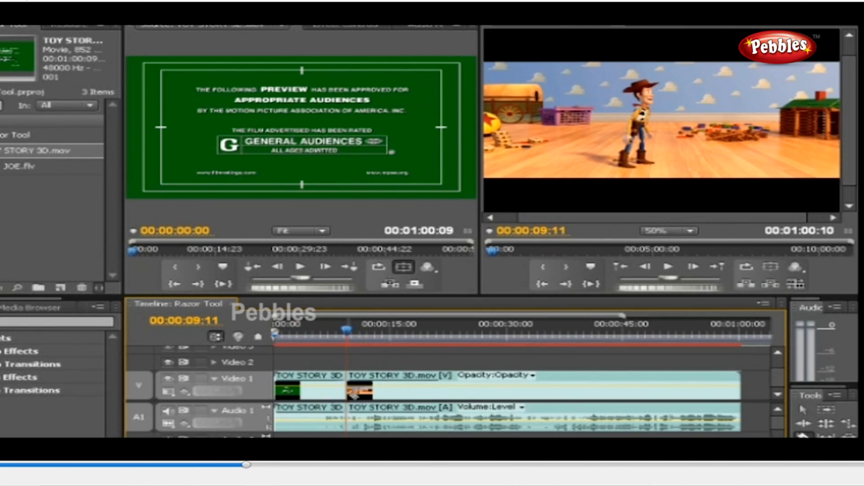
{"action": "left_click", "coordinate": [441, 394]}
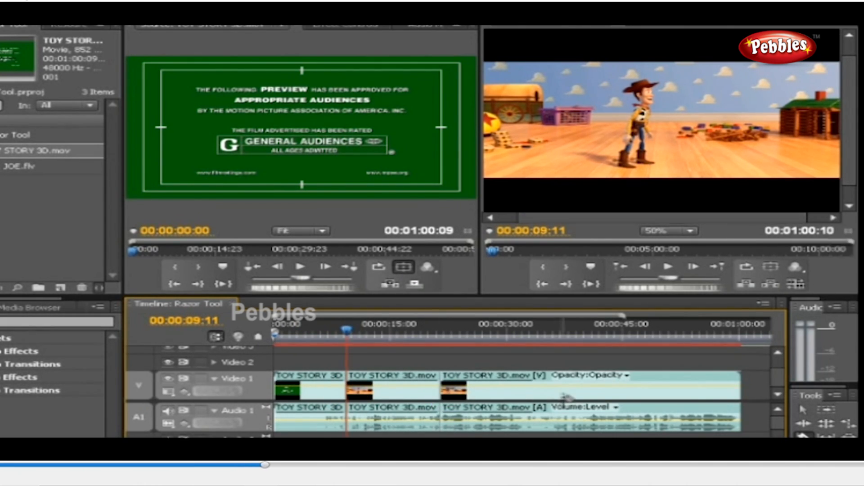
{"action": "left_click", "coordinate": [563, 394]}
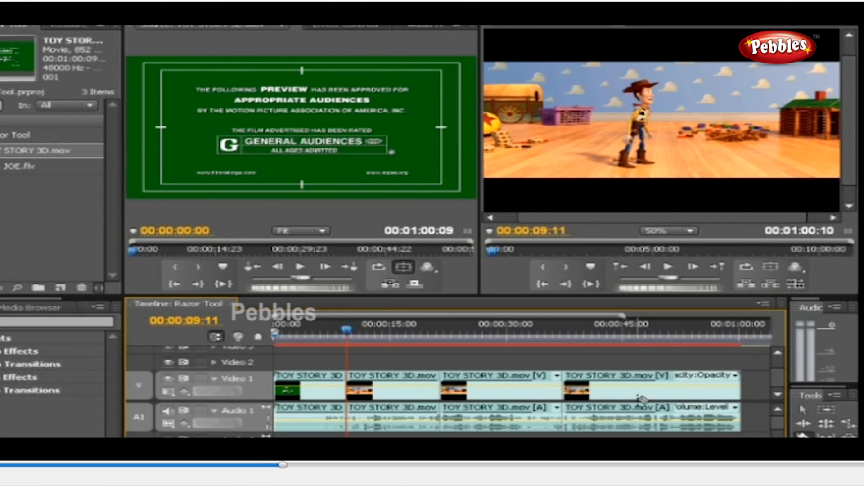